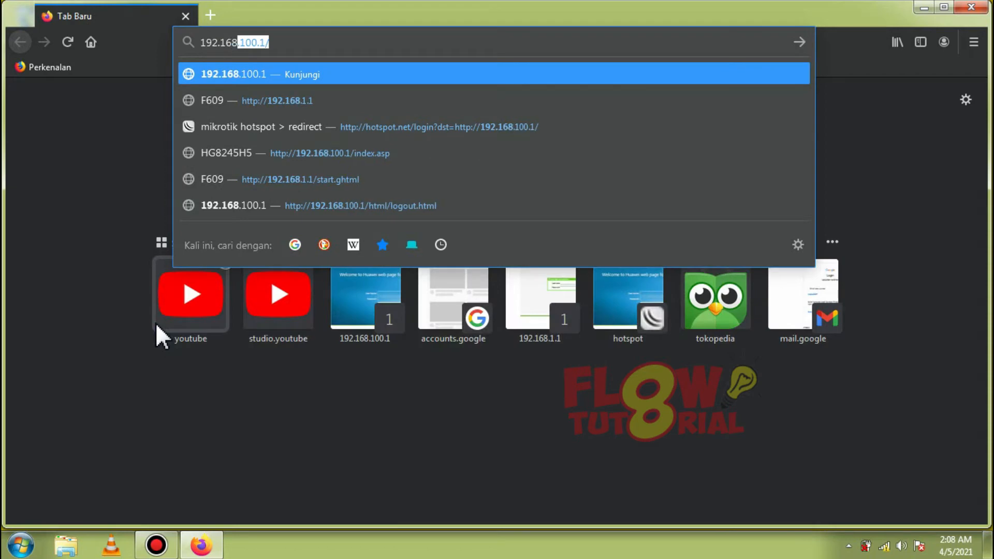
Step: Log in to the router admin at 192.168.1.1 with the admin username and the saved password
key(Return)
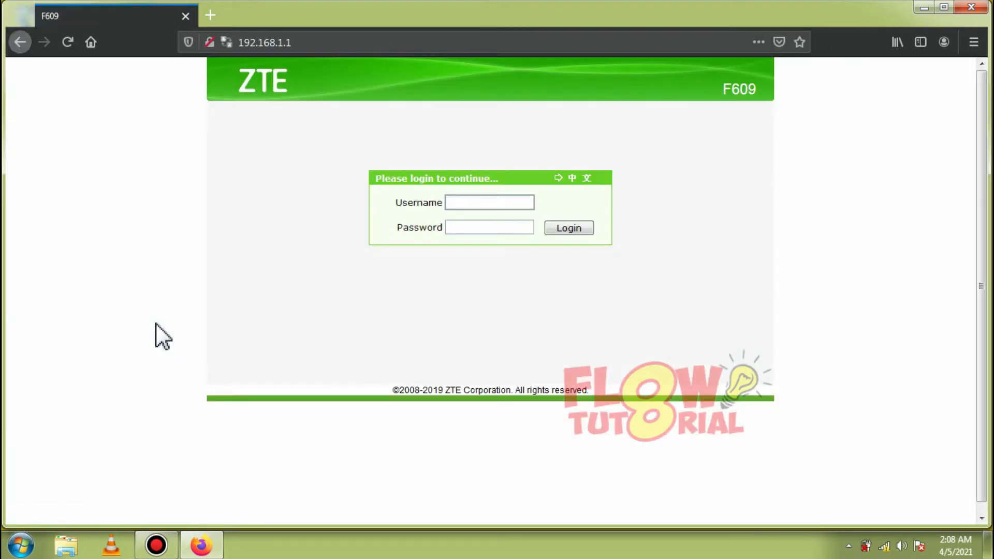
text(admin)
key(Tab)
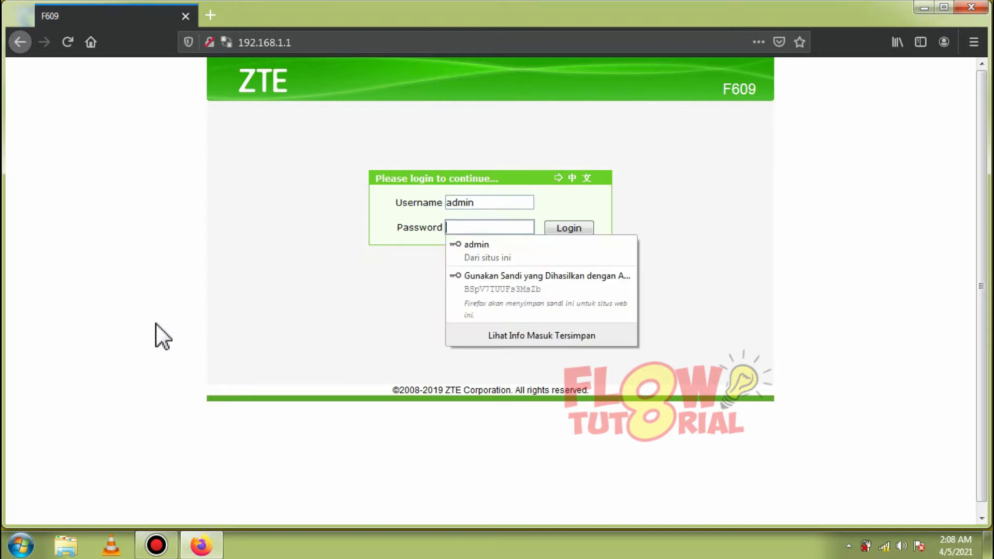
click(484, 269)
click(553, 231)
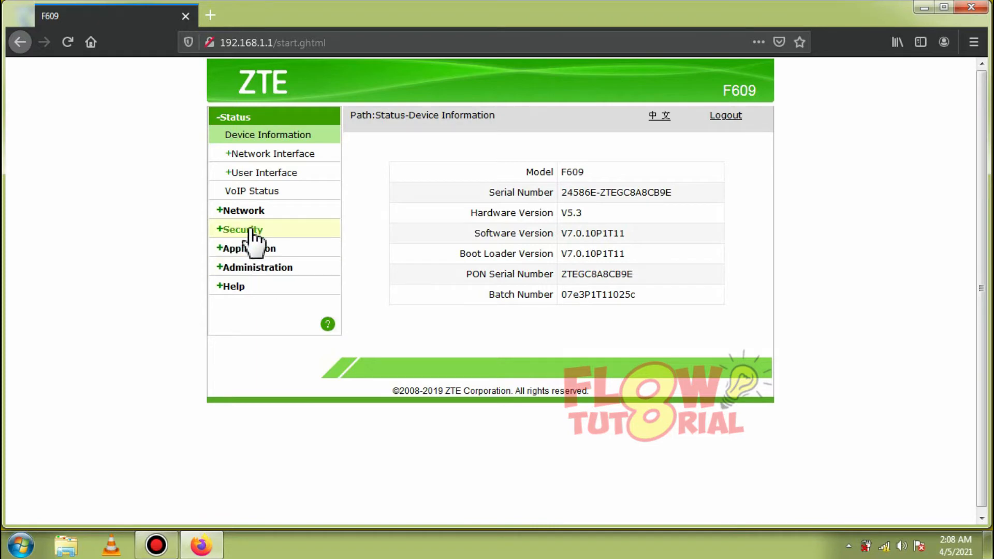
Step: Open Network > WLAN > SSID Settings and review the SSID list, leaving SSID1 'Flow tutorial' selected
click(241, 212)
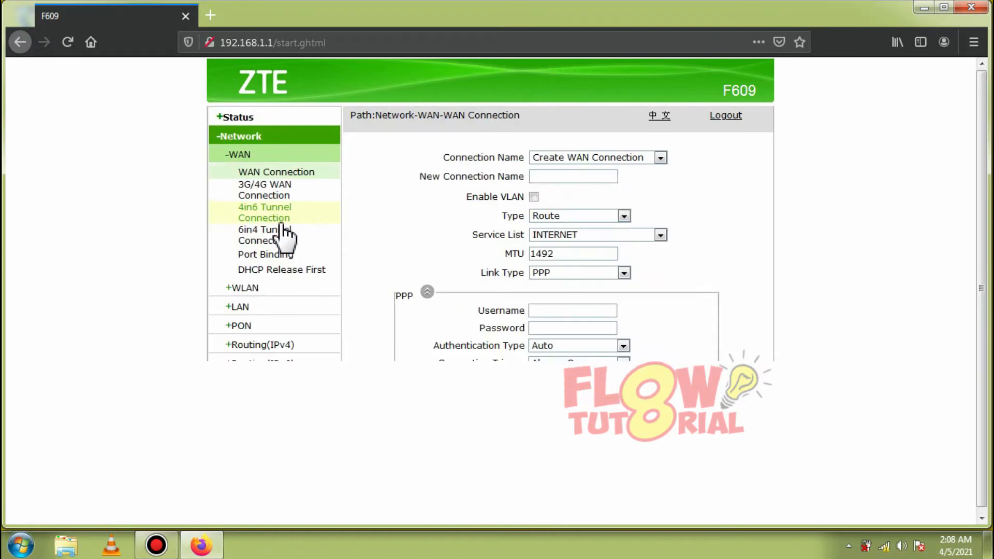
click(255, 288)
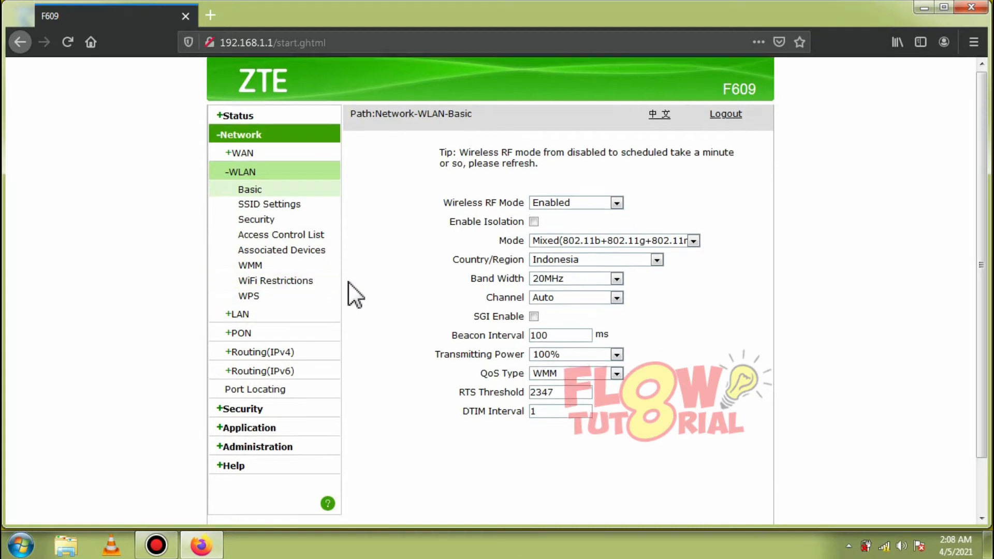
scroll(350, 289, down, 2)
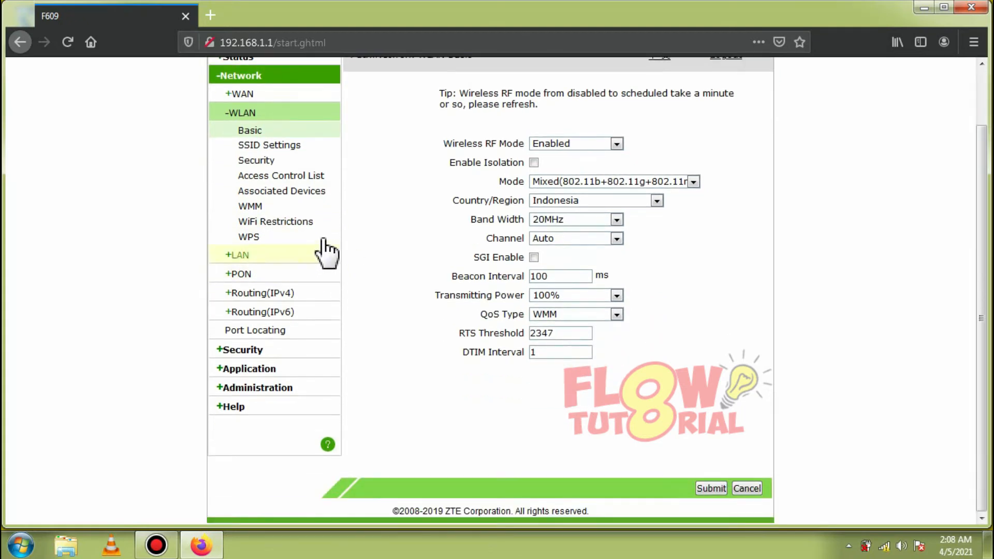
click(283, 145)
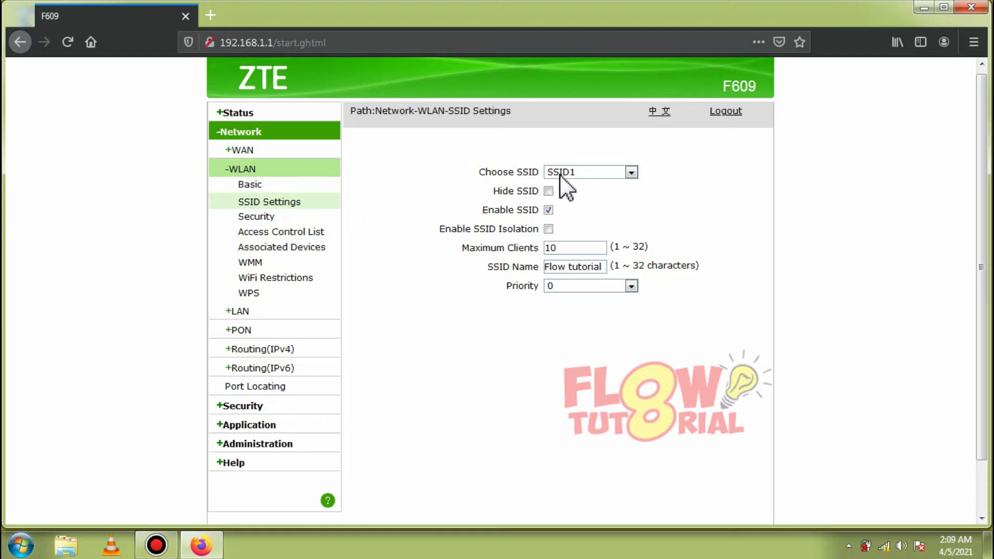
click(574, 173)
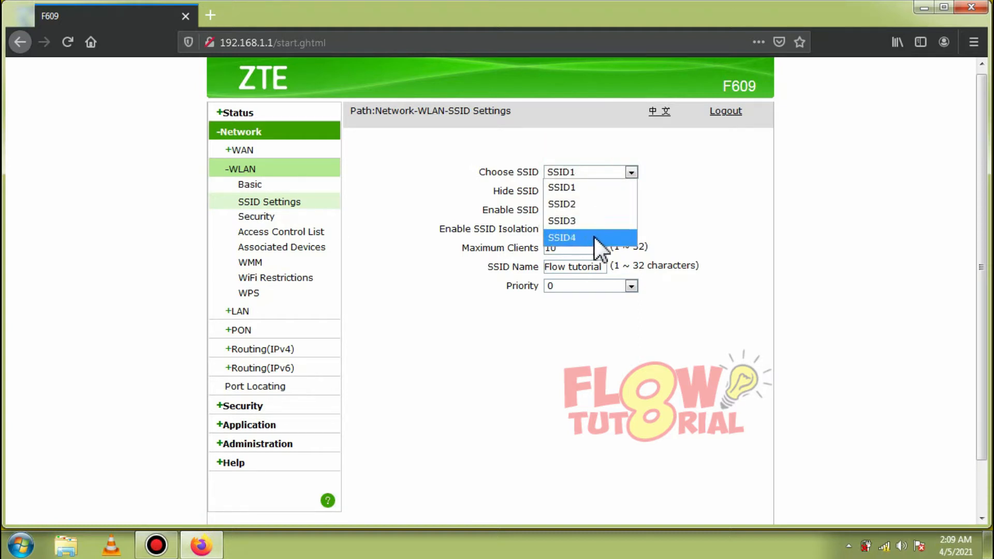
click(471, 189)
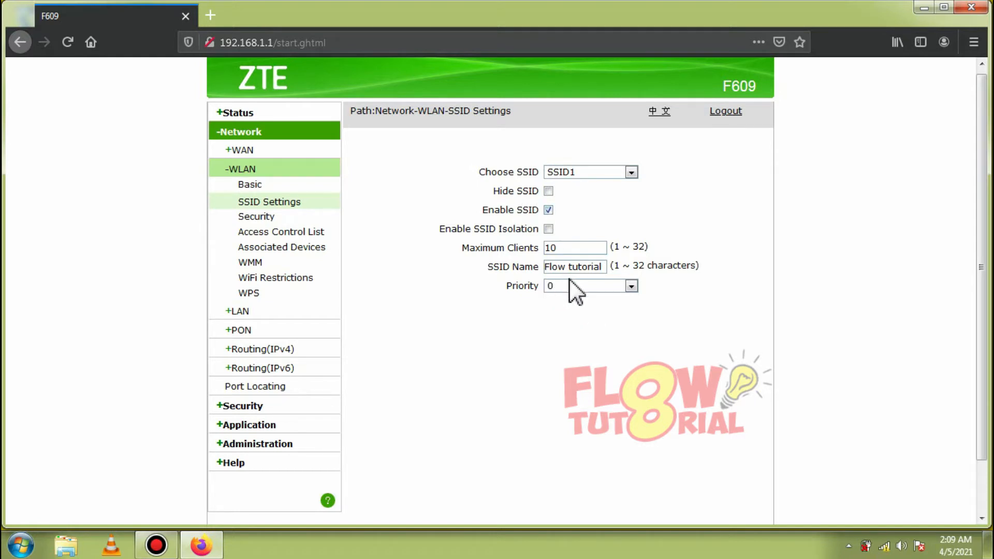
click(884, 545)
click(716, 355)
click(884, 546)
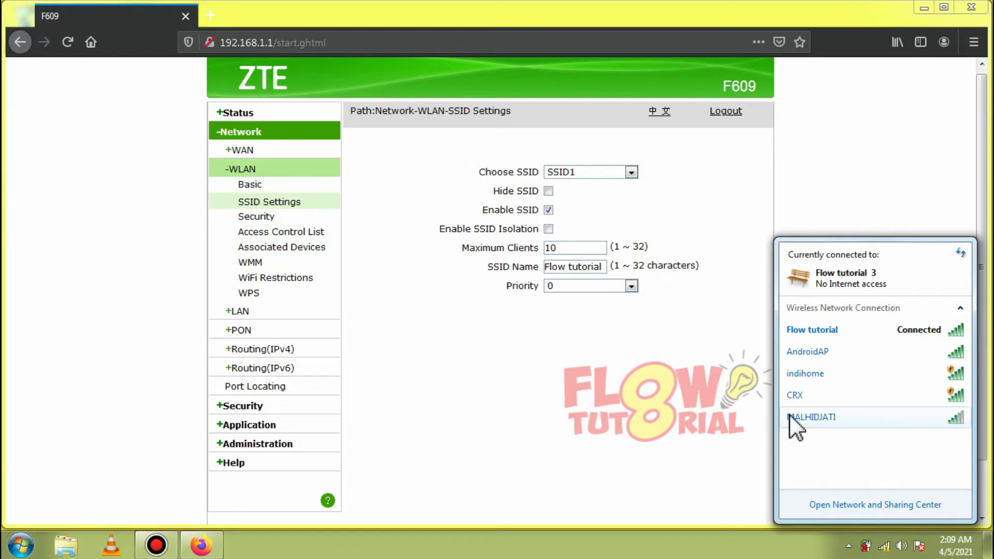
click(658, 363)
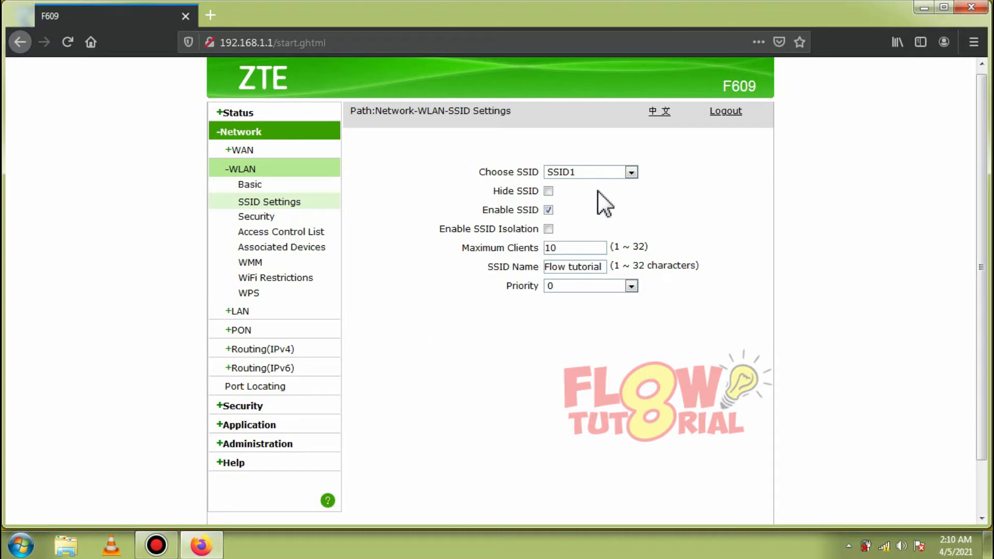
Step: Select SSID2, tick Enable SSID and submit its settings
click(592, 175)
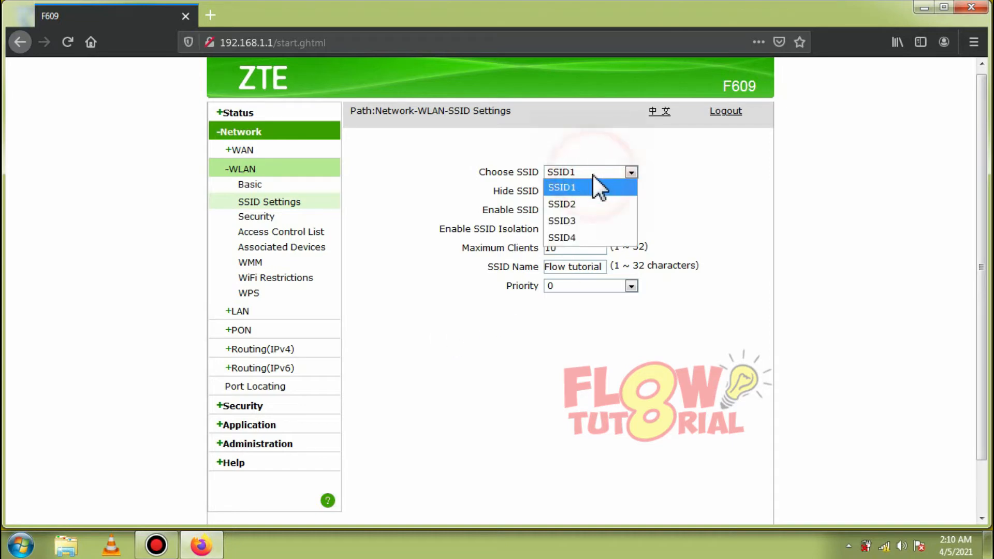
click(572, 205)
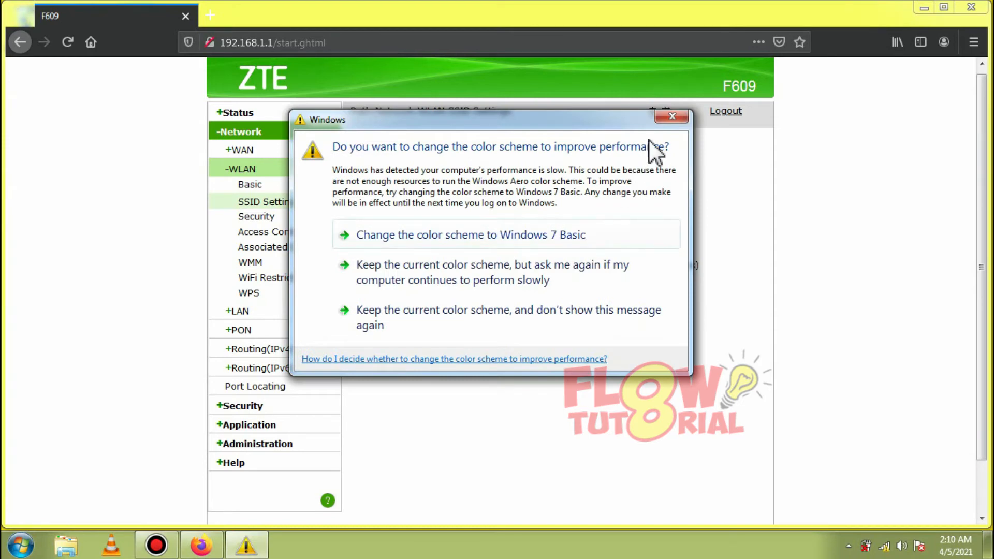
click(671, 116)
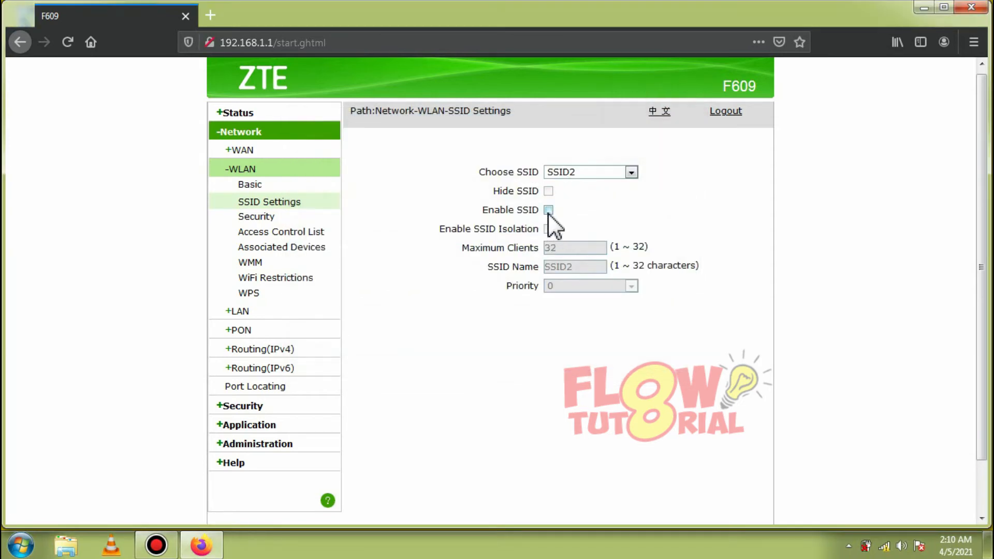
click(548, 210)
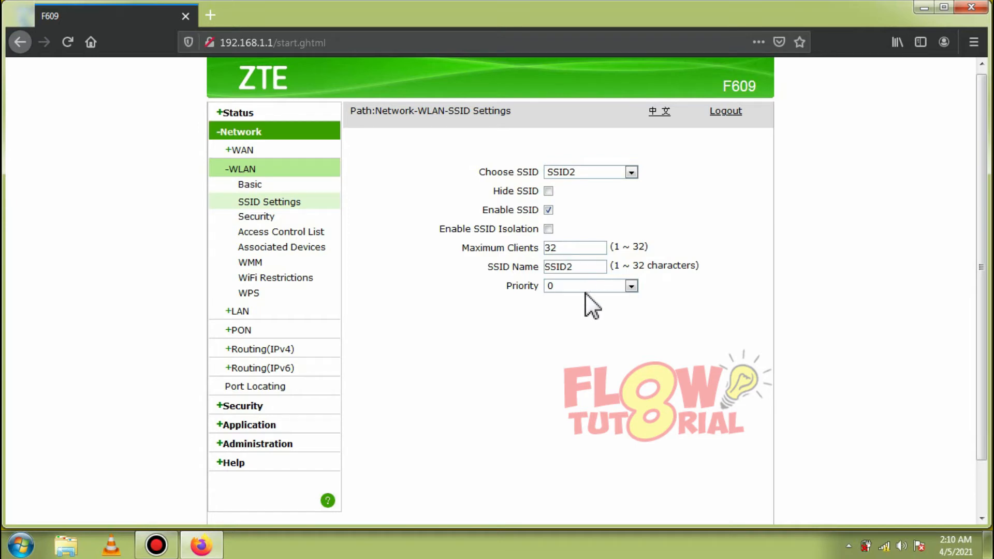
scroll(584, 293, down, 2)
click(705, 487)
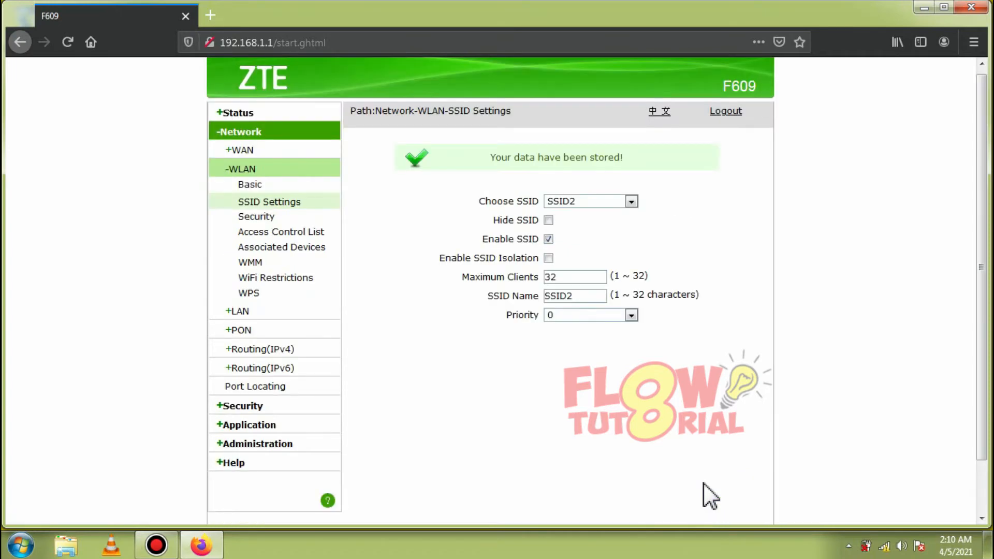
Step: Check the Windows wireless network list for the newly enabled SSID2
scroll(792, 420, down, 2)
click(883, 546)
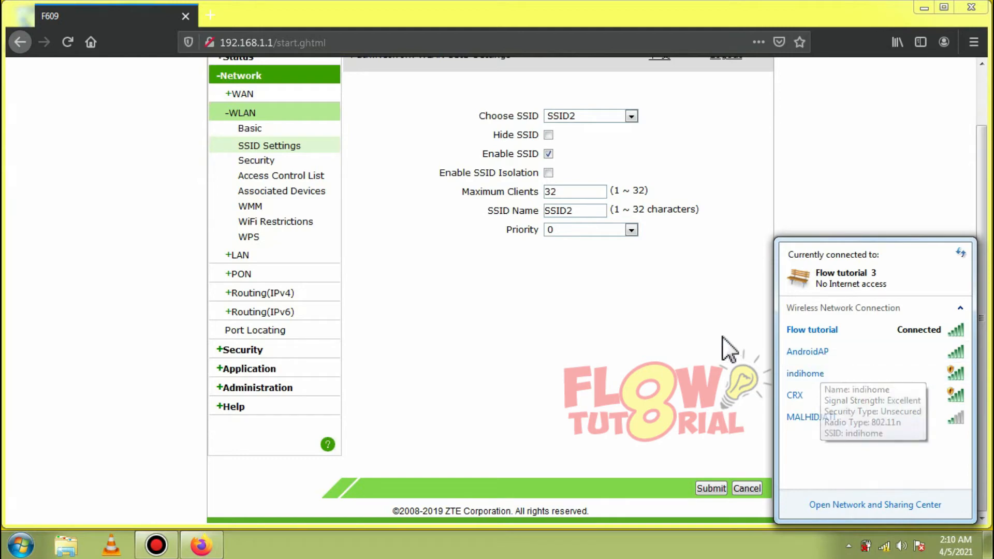
click(688, 343)
scroll(608, 316, up, 2)
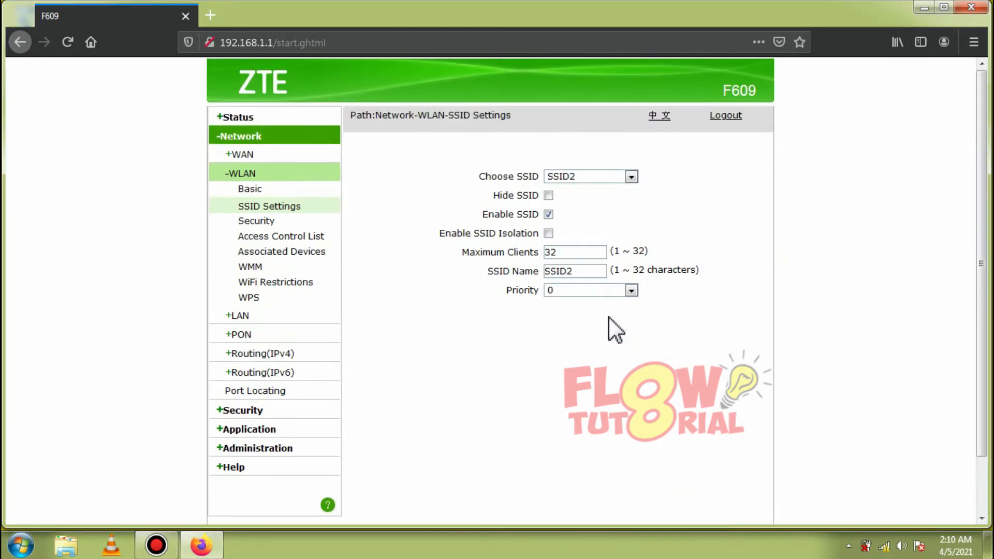
scroll(815, 404, down, 2)
click(882, 547)
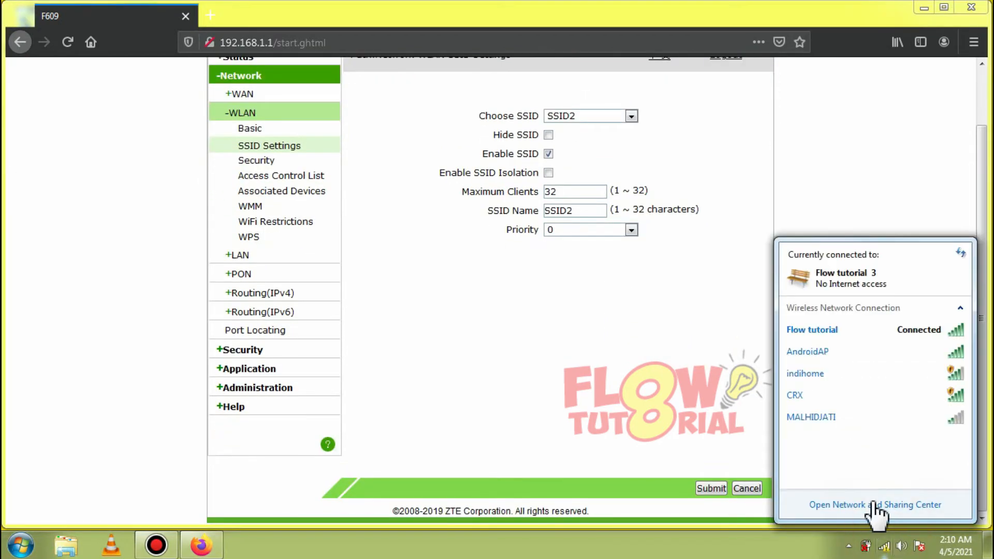
mouse_move(808, 444)
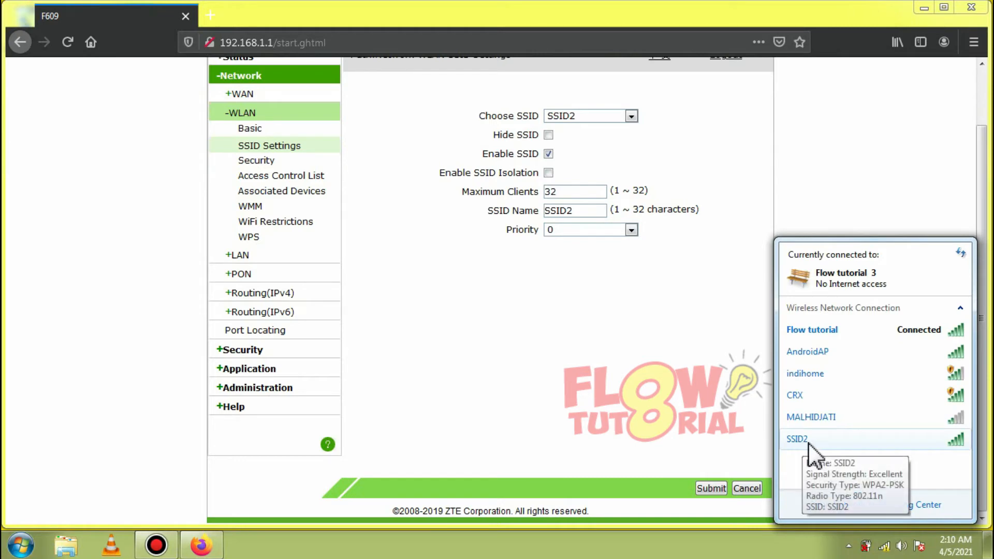
click(547, 334)
scroll(585, 318, up, 2)
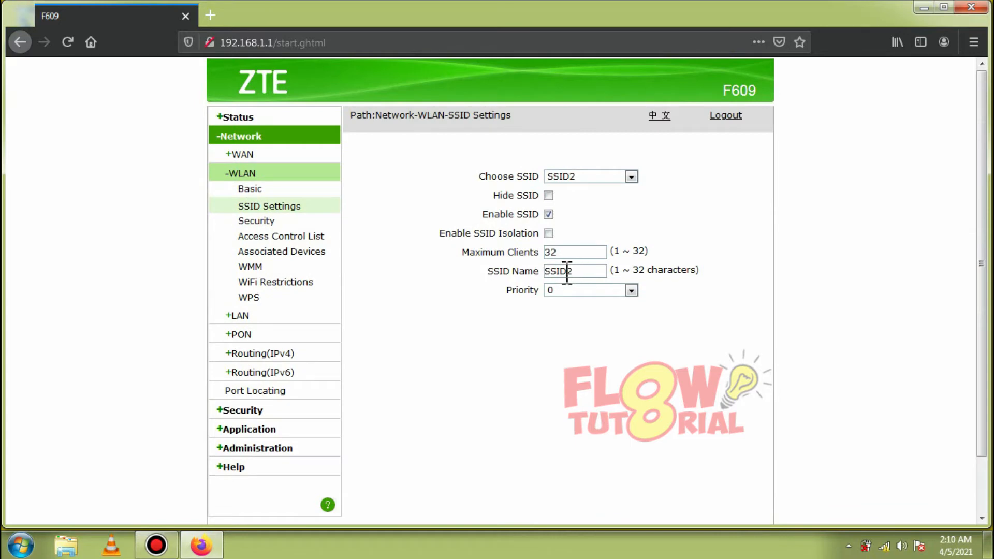
Step: Rename SSID2 to 'FLOW TUTORIAL 2' and submit the change
drag(572, 270, 545, 273)
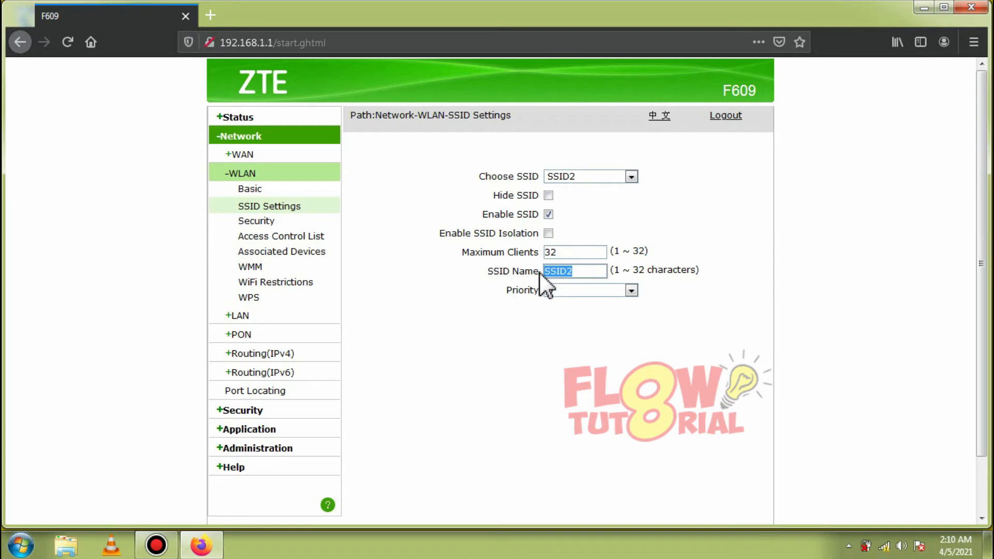
text(FLOW TU)
text(TOR)
text(IAL)
text( 2)
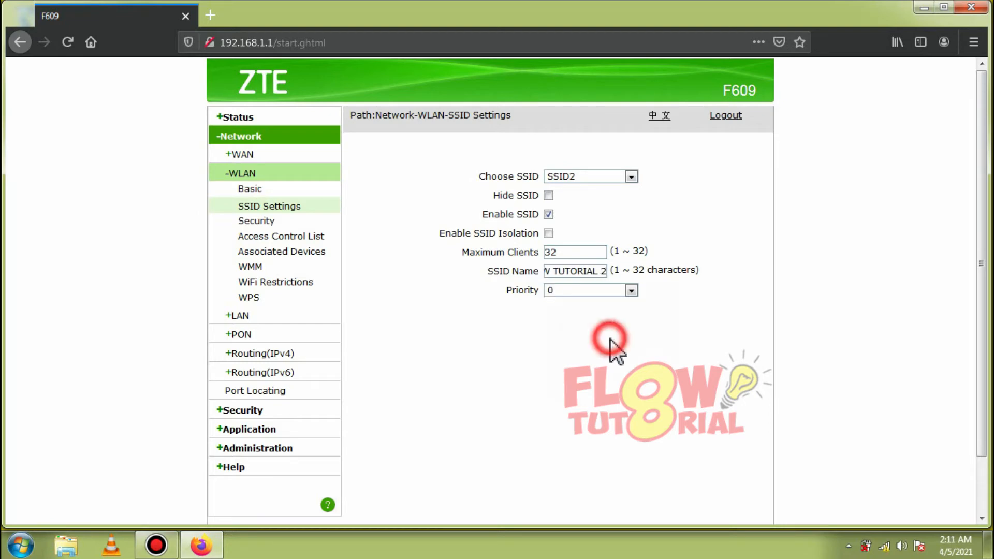
scroll(611, 342, down, 2)
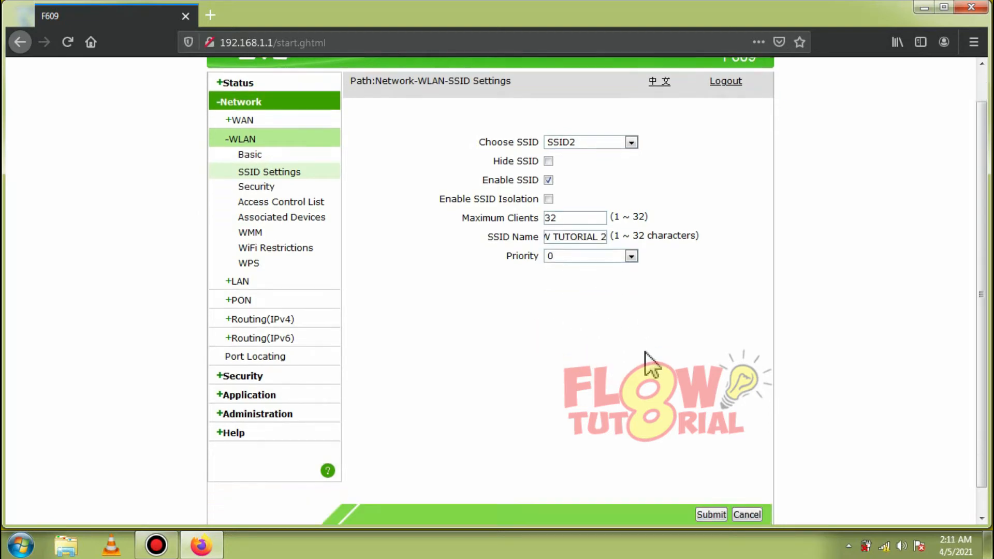
click(710, 489)
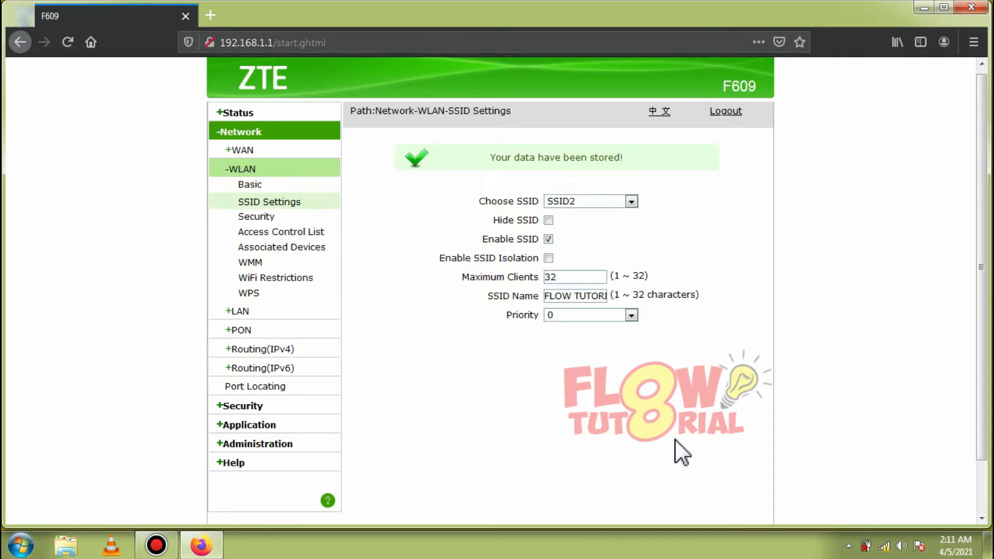
click(884, 546)
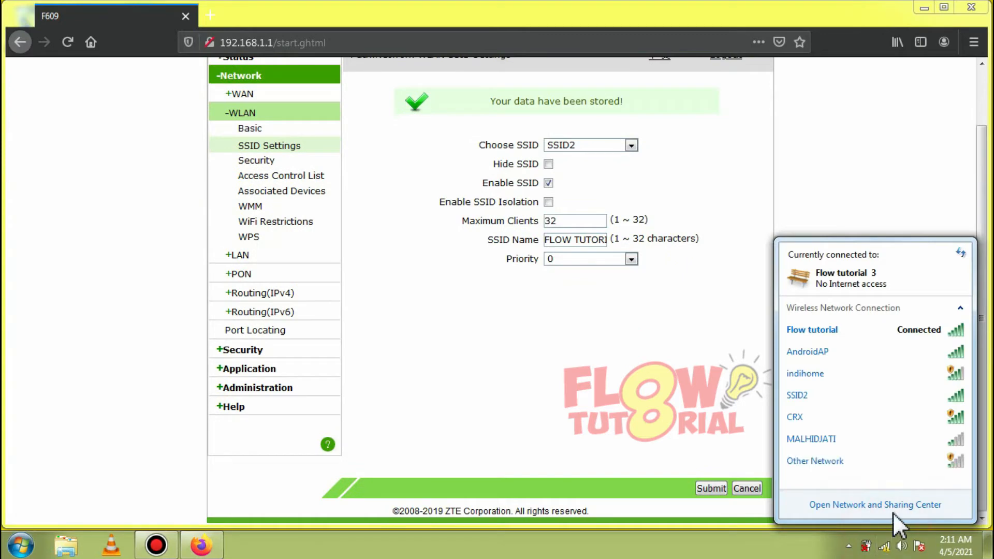
Step: Confirm FLOW TUTORIAL 2 is listed with WPA2-PSK security, then close the network list
scroll(843, 454, down, 2)
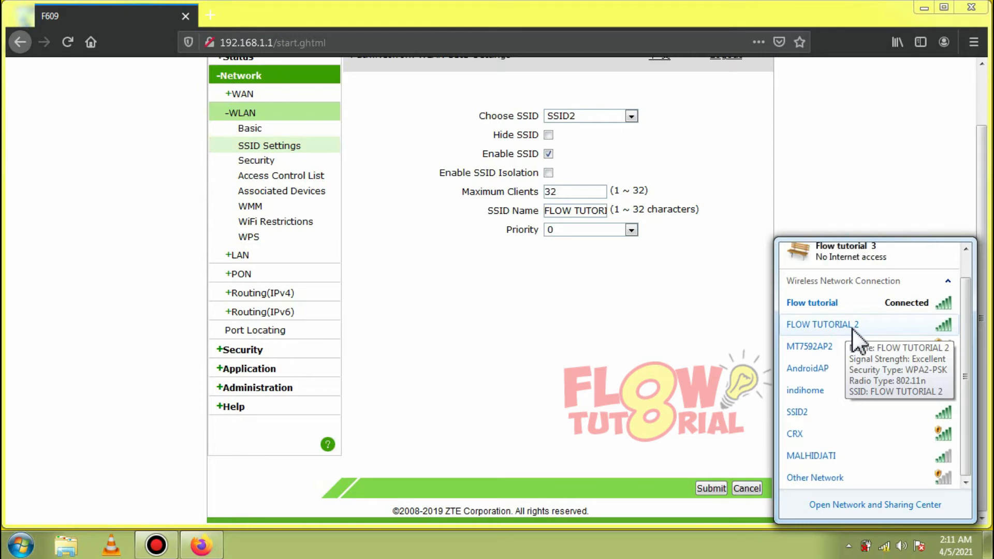
click(569, 310)
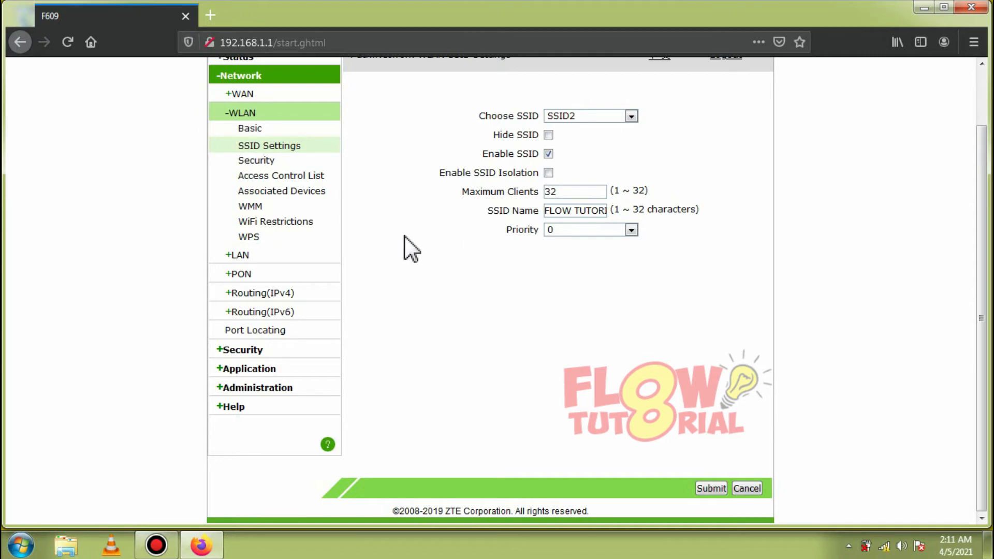
Step: Open WLAN Security for SSID2, show its WPA passphrase in plain text and select it
click(259, 162)
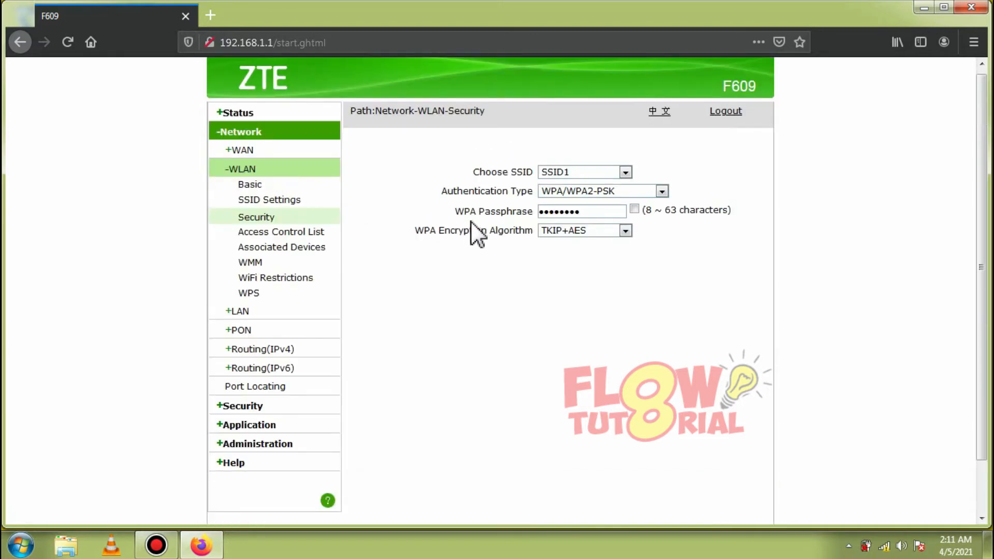
click(265, 216)
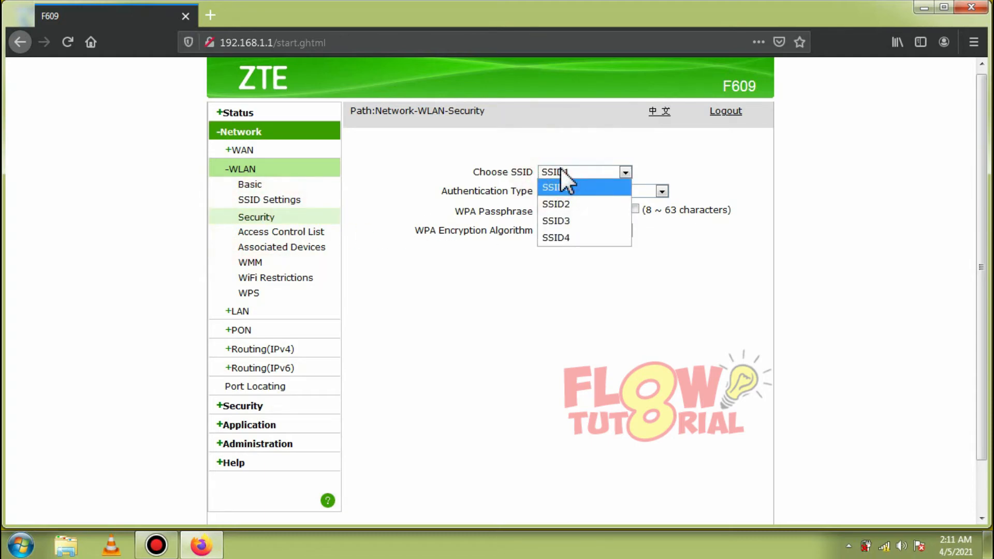
click(557, 185)
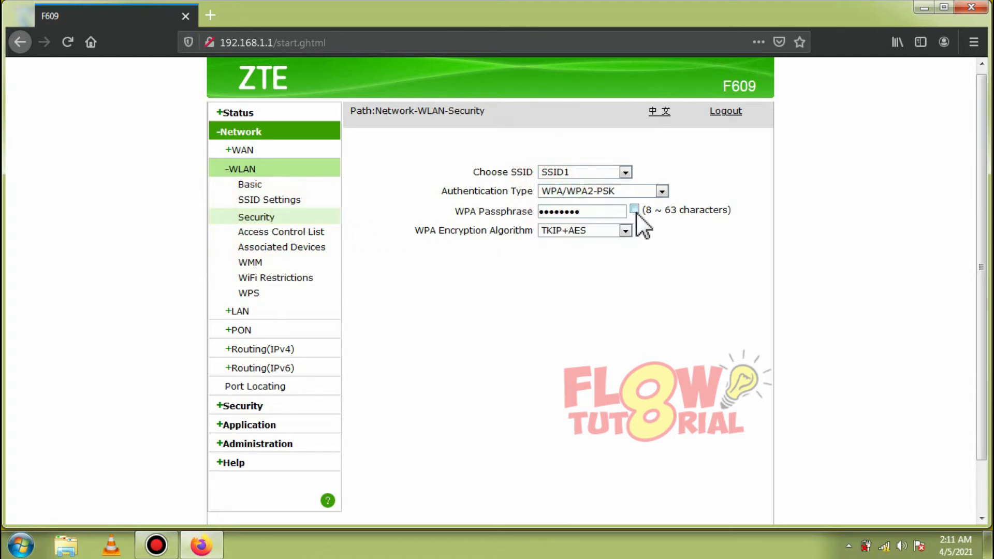
click(634, 210)
click(624, 172)
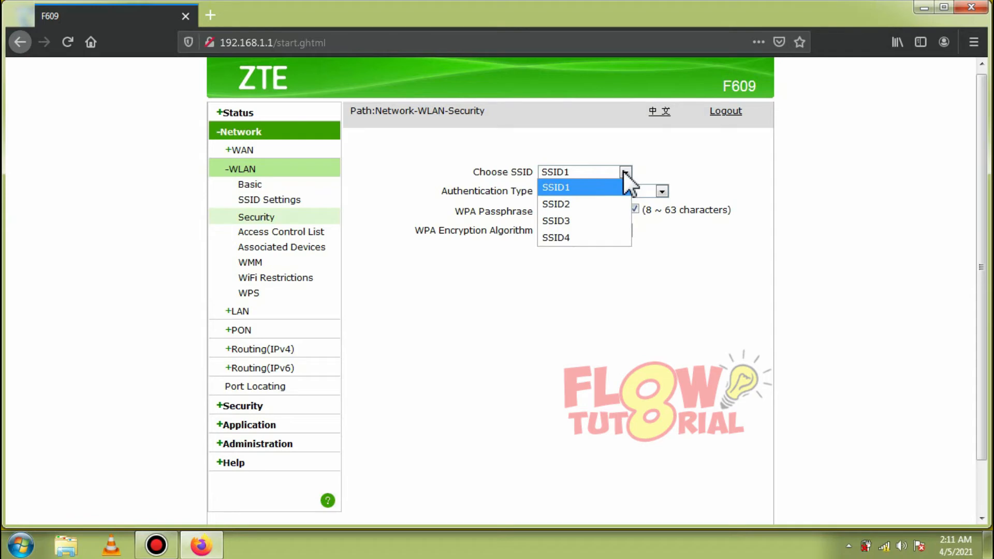
click(577, 204)
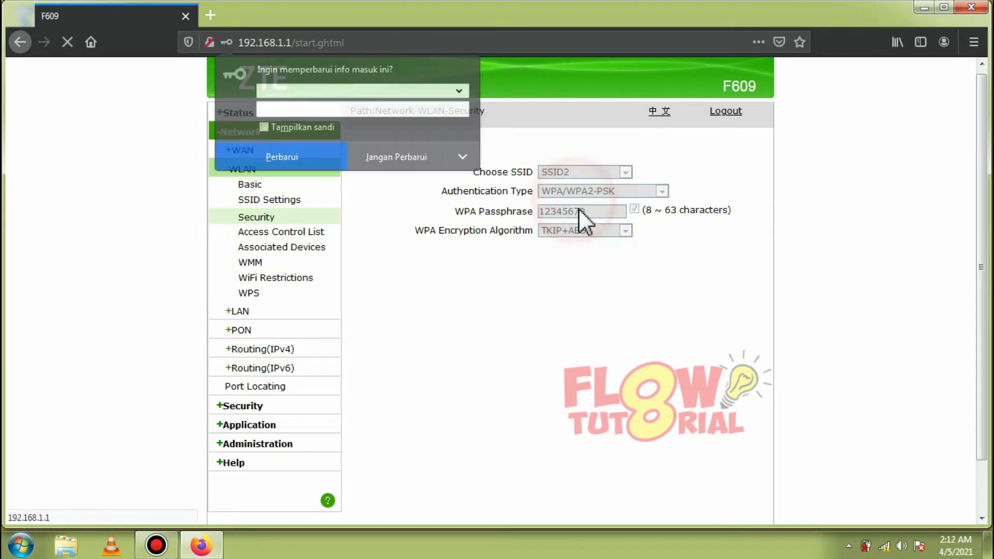
click(405, 160)
click(634, 209)
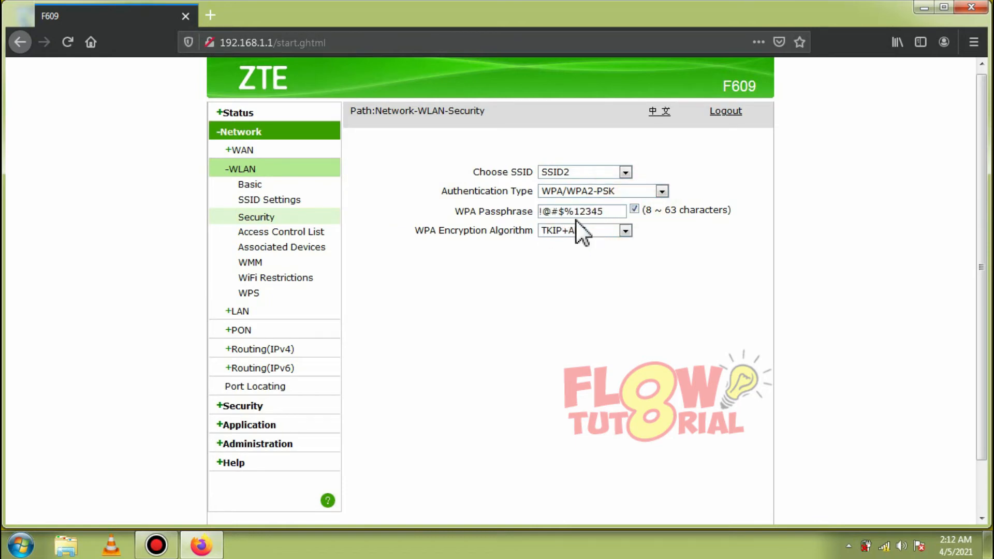
drag(612, 212, 481, 198)
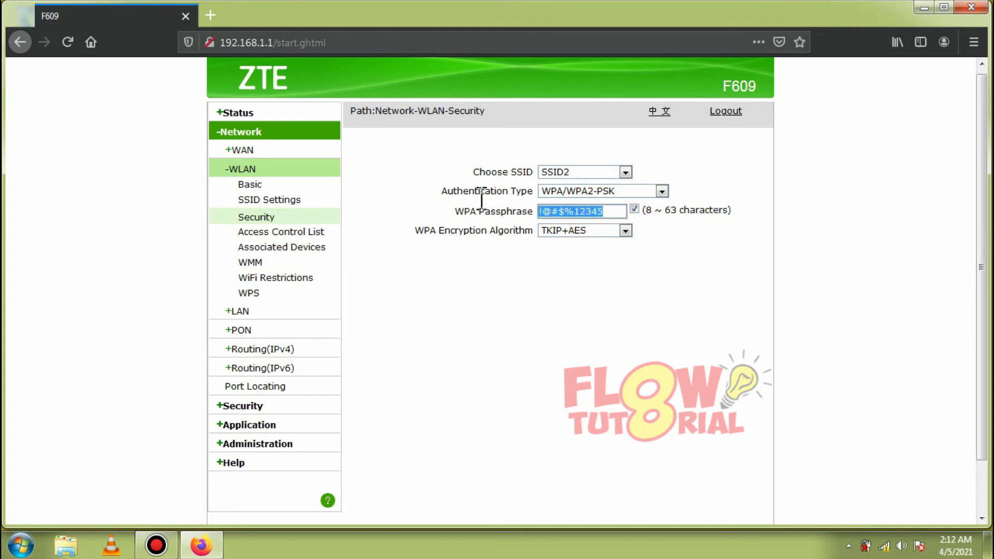
Step: Replace SSID2's WPA passphrase with a new digit-only key and submit, accepting the weak-password warning
key(Tab)
key(Tab)
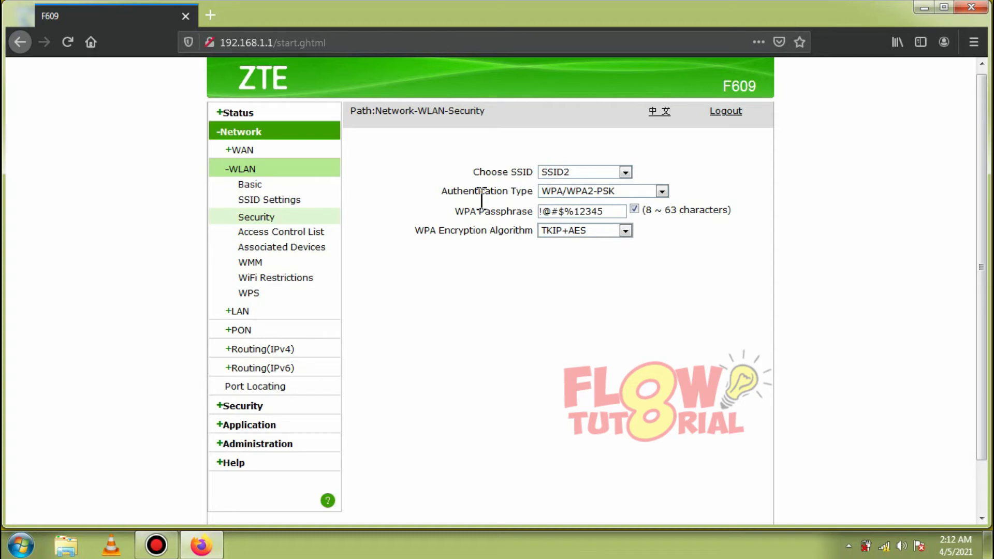
drag(621, 213, 510, 201)
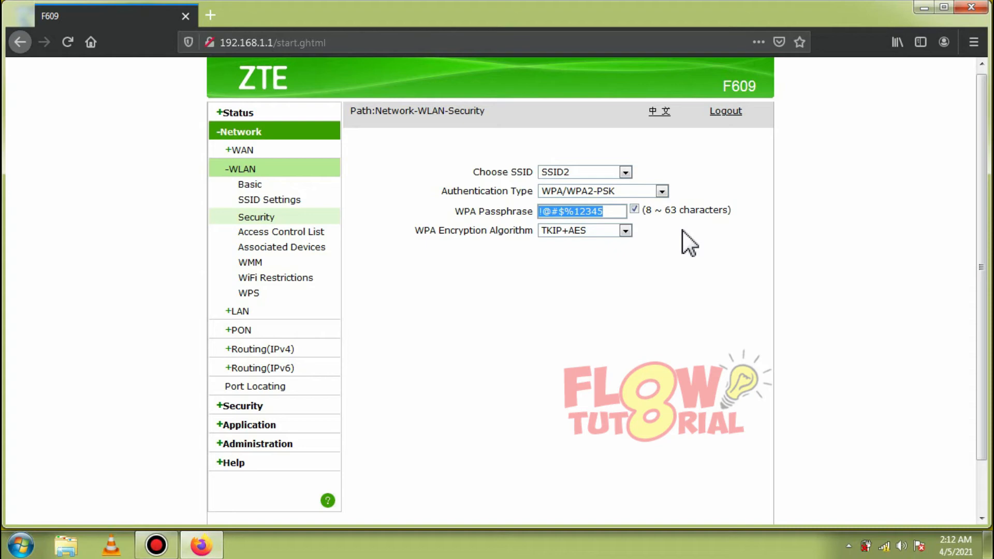
text(1234)
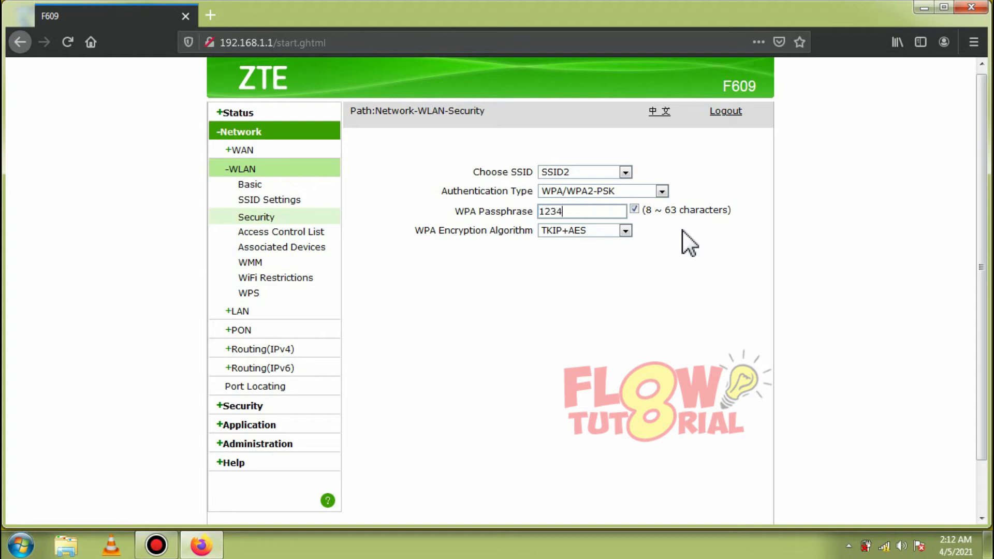
text(56789)
scroll(724, 311, down, 2)
click(718, 489)
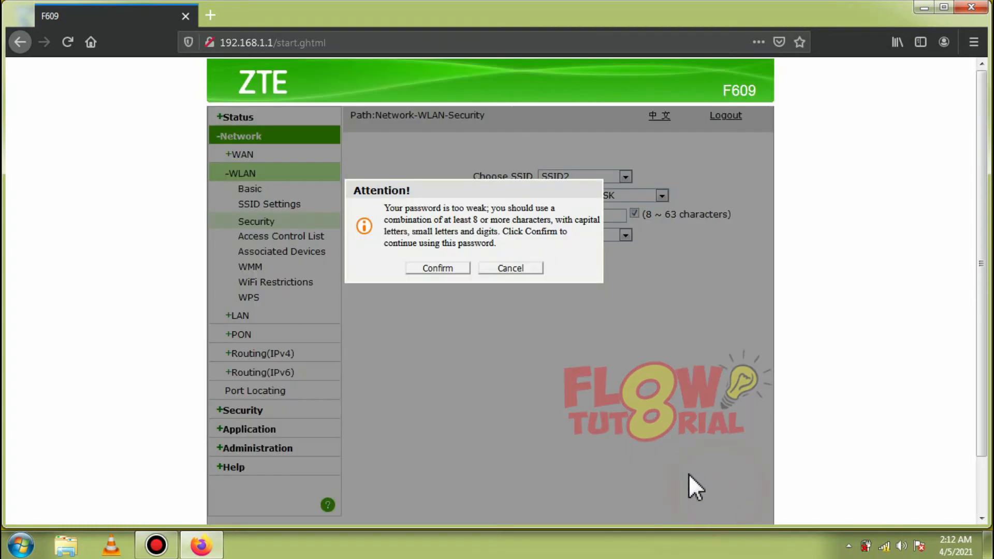
click(442, 267)
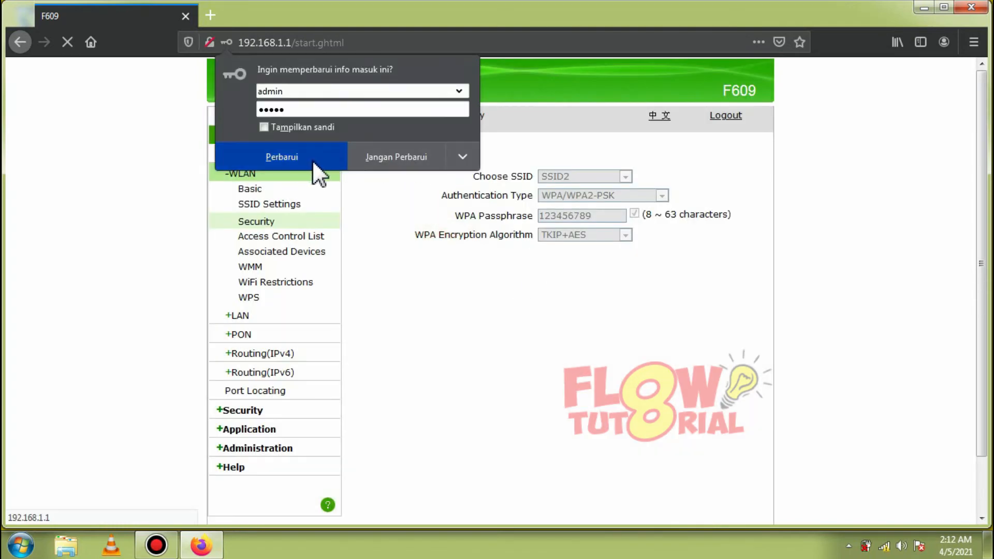
Step: Connect Windows to FLOW TUTORIAL 2 using the new security key and verify the connection
click(381, 155)
click(884, 546)
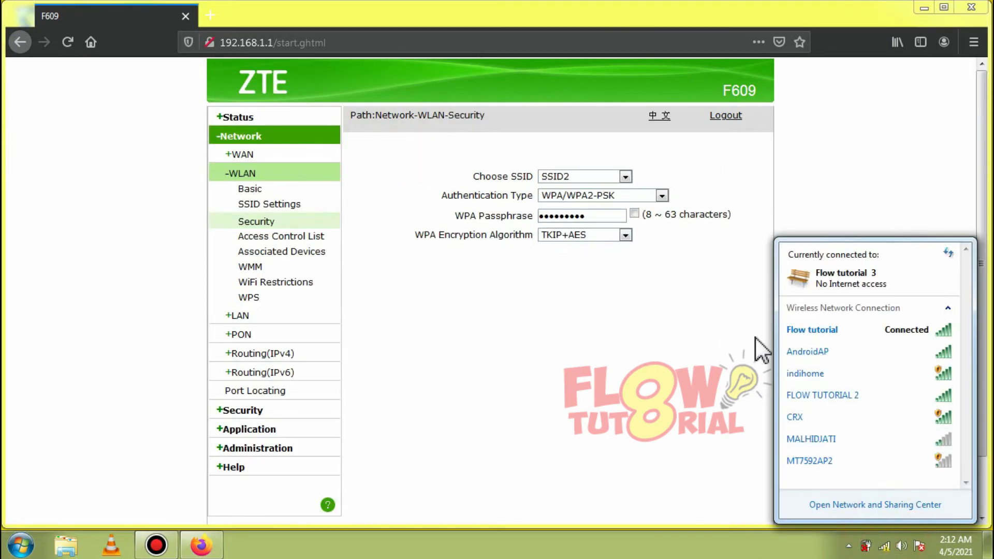
click(828, 397)
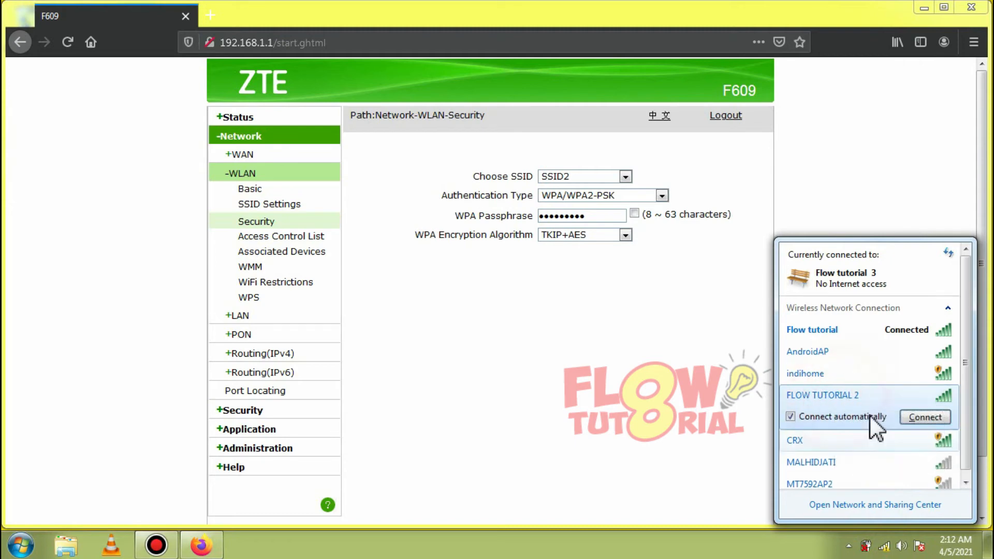
click(910, 418)
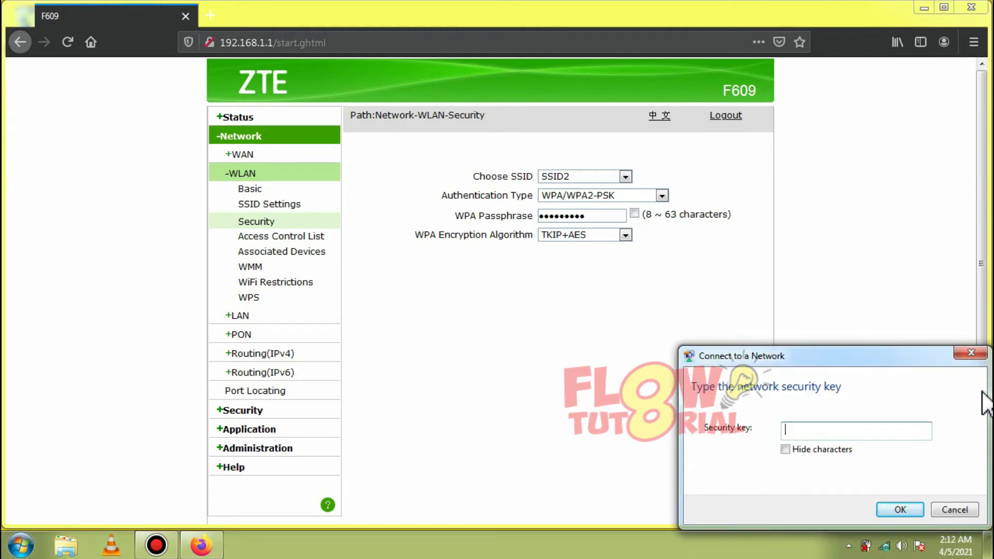
text(123456789)
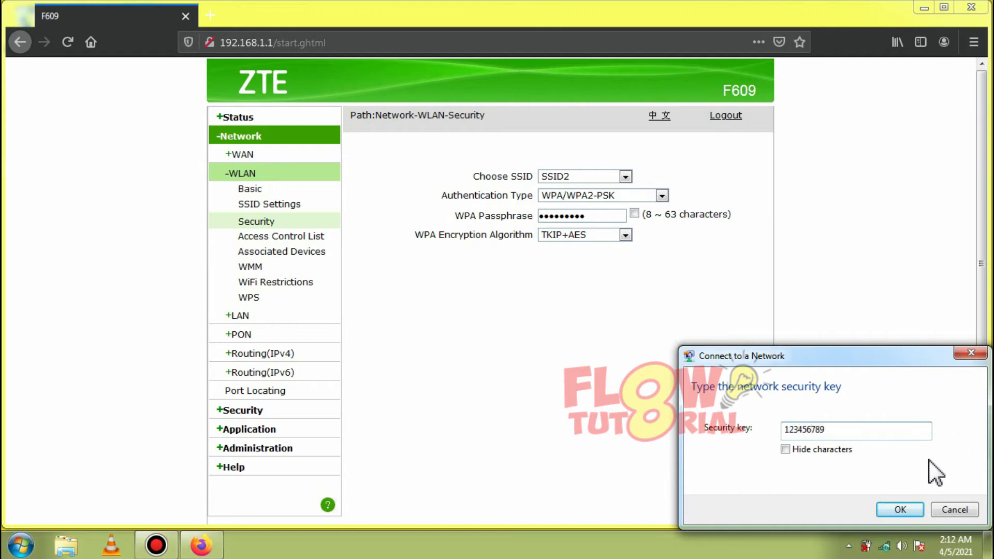
click(893, 510)
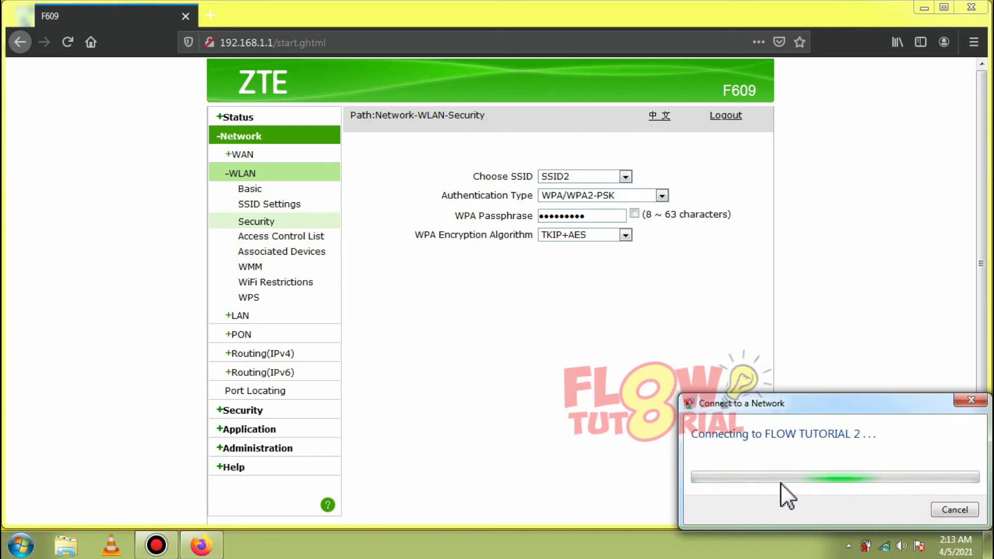
click(883, 547)
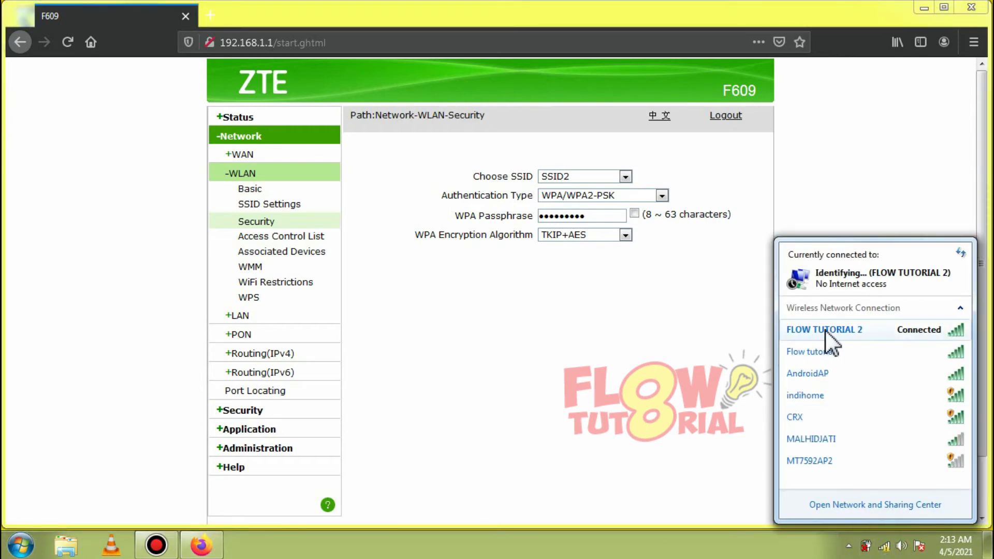
Step: Dismiss the Set Network Location prompt and reload the router admin page
click(703, 79)
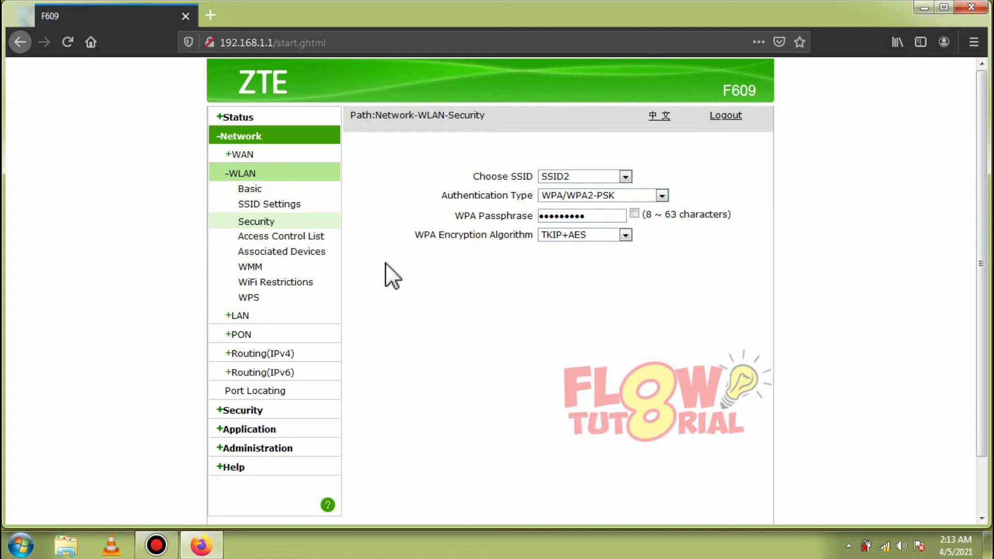
click(71, 42)
Step: Open SSID Settings, check the priority list and submit SSID1's settings unchanged at priority 0
click(269, 204)
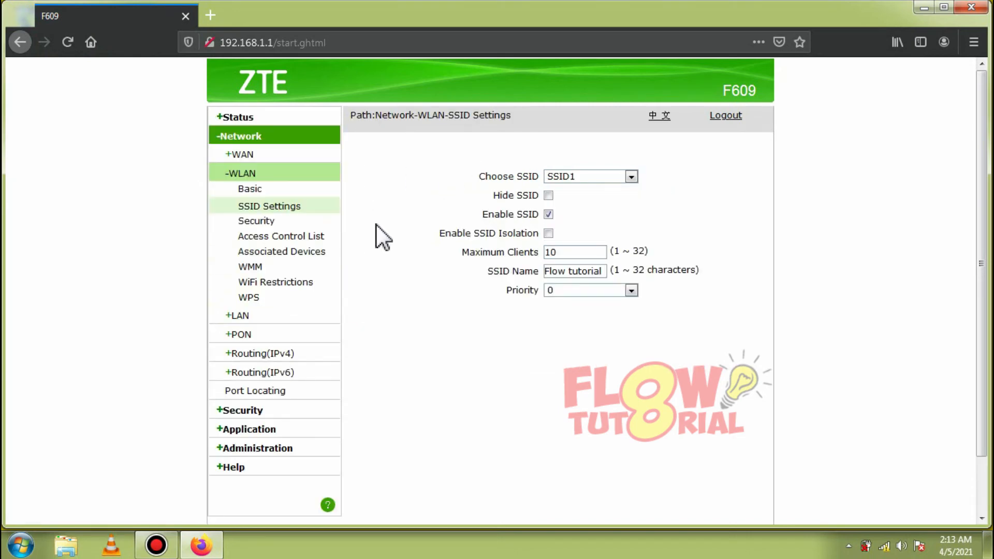
click(549, 294)
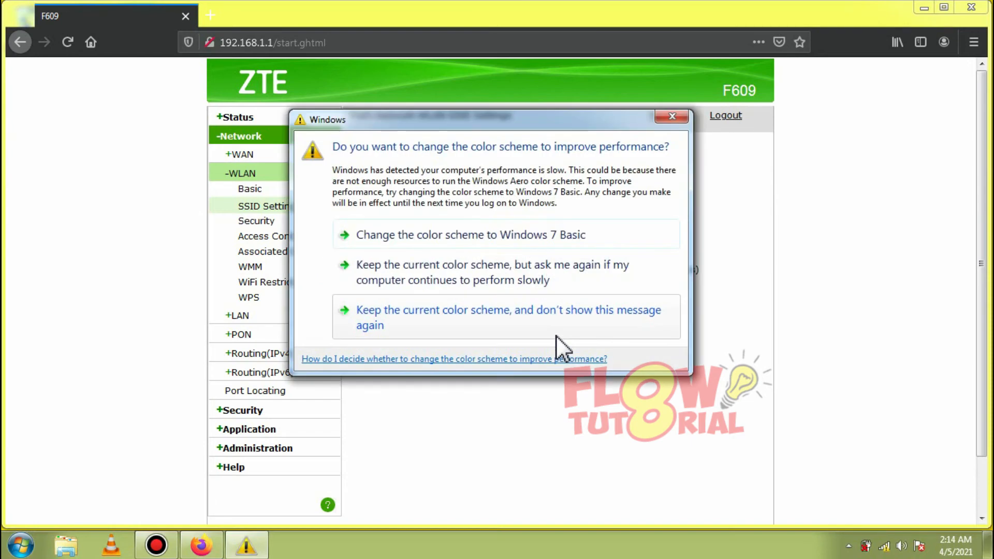
click(671, 116)
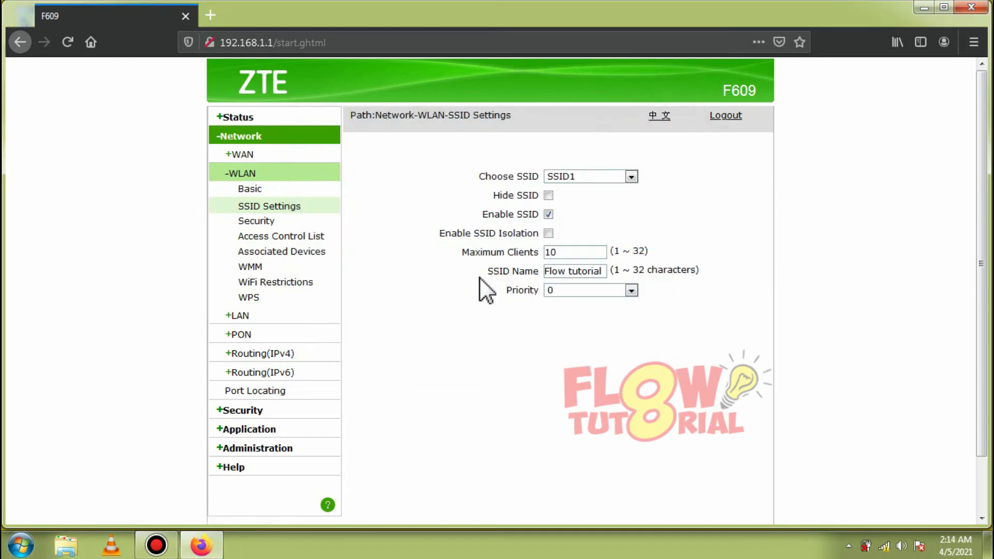
click(560, 290)
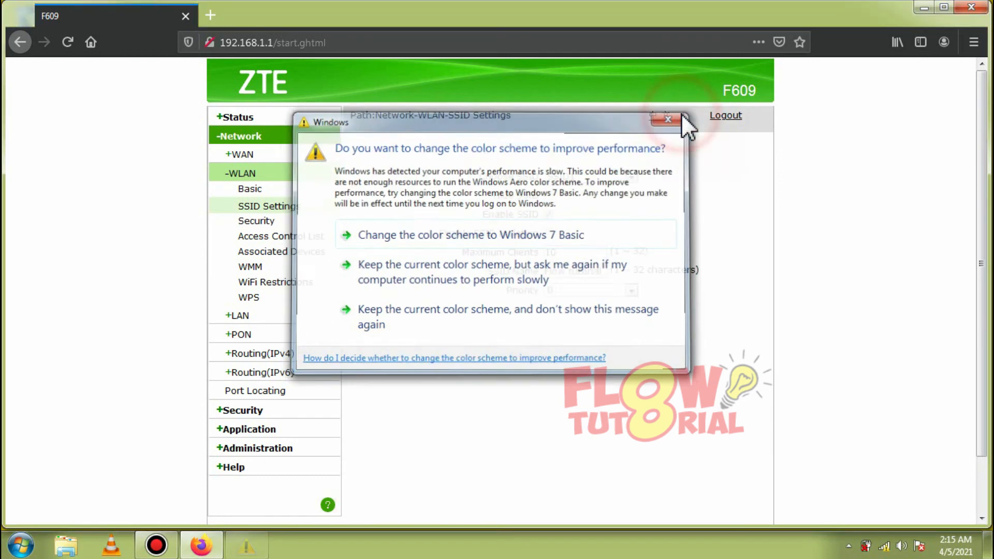
click(672, 116)
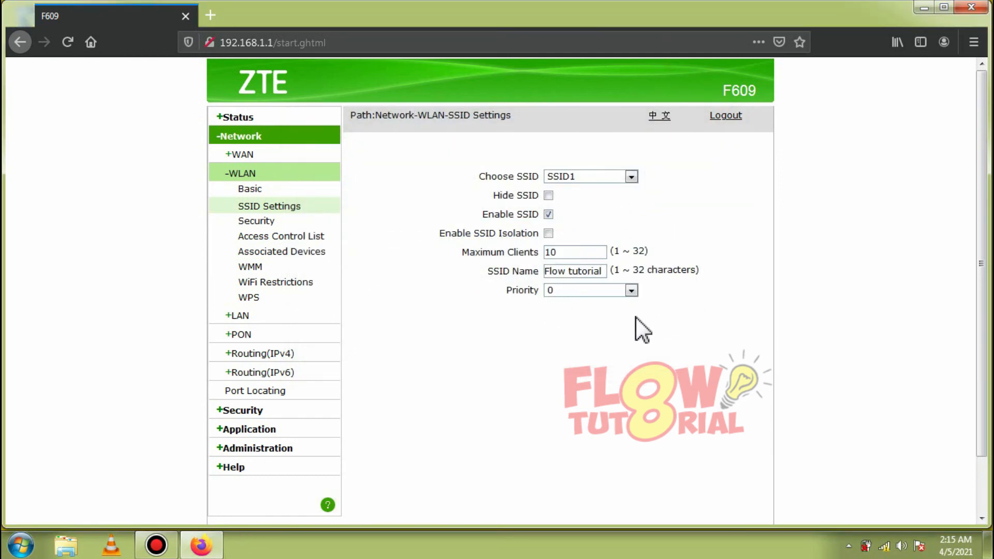
scroll(703, 187, down, 2)
click(718, 483)
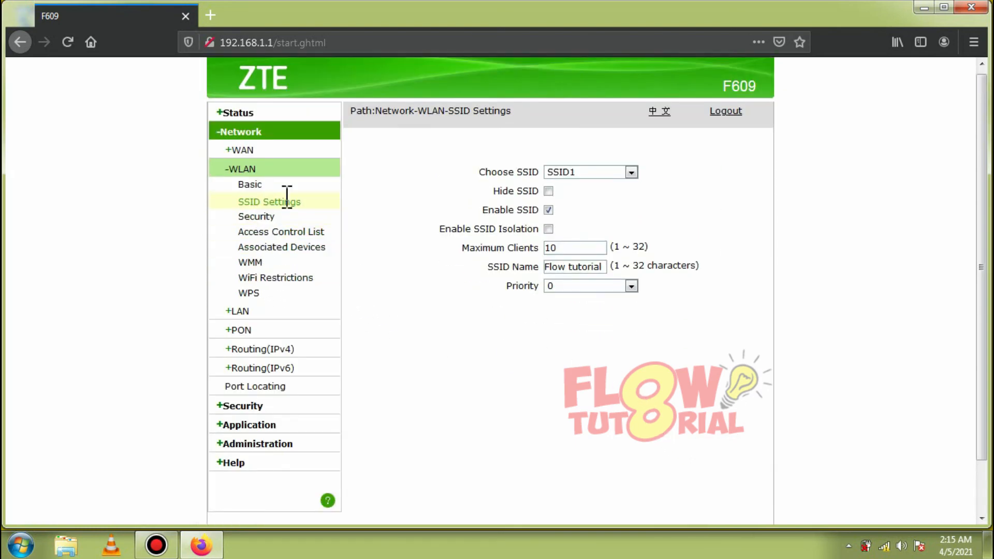
Step: Switch to SSID2 'FLOW TUTORIAL 2' and change its priority to 5
click(628, 169)
click(578, 203)
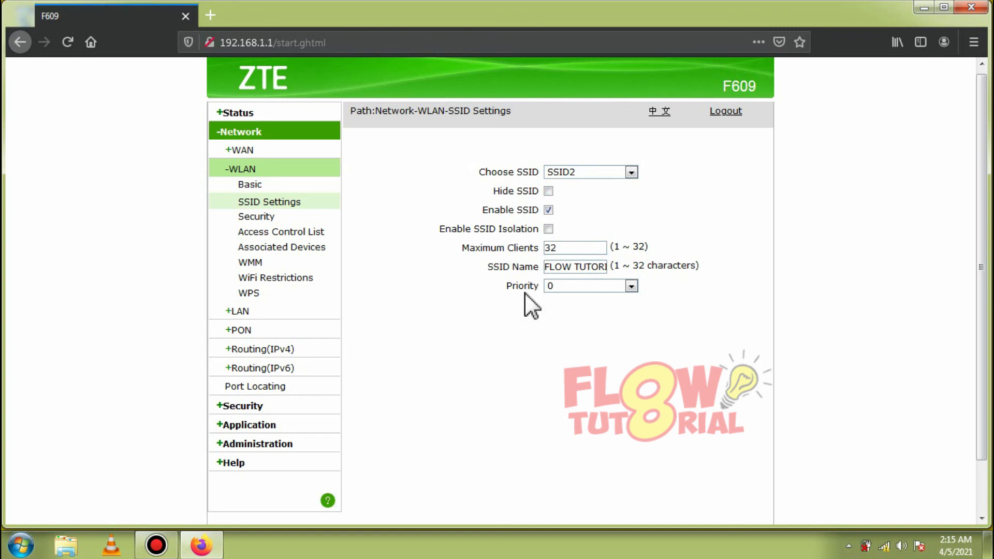
click(574, 292)
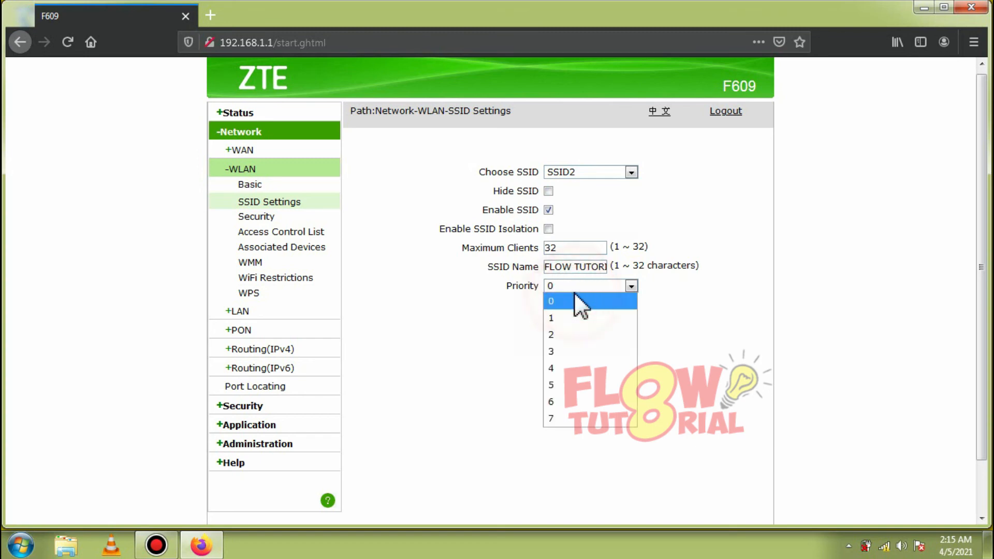
click(582, 384)
scroll(631, 373, down, 2)
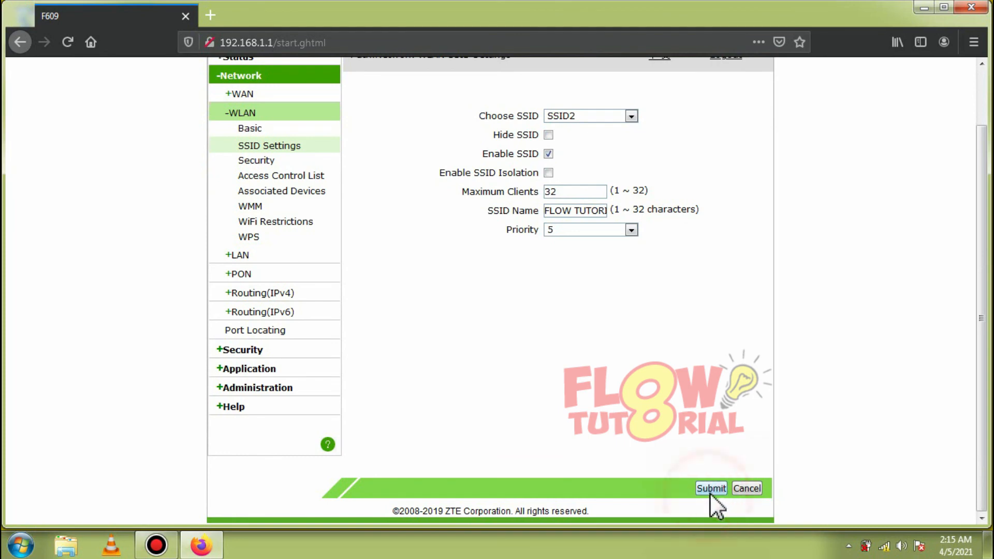
Step: Submit SSID2's settings with priority 5, then glance at the SSID list without changing it
click(710, 488)
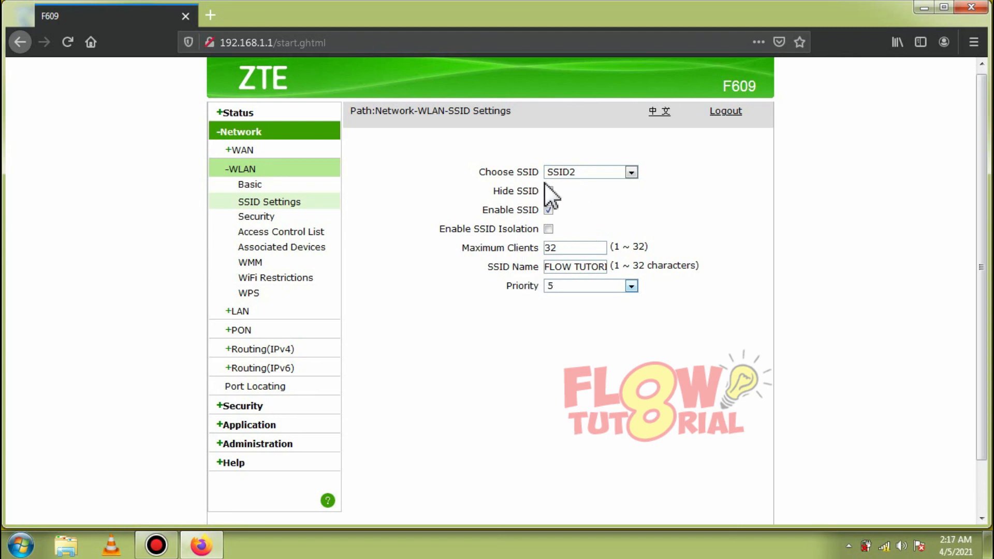
click(565, 172)
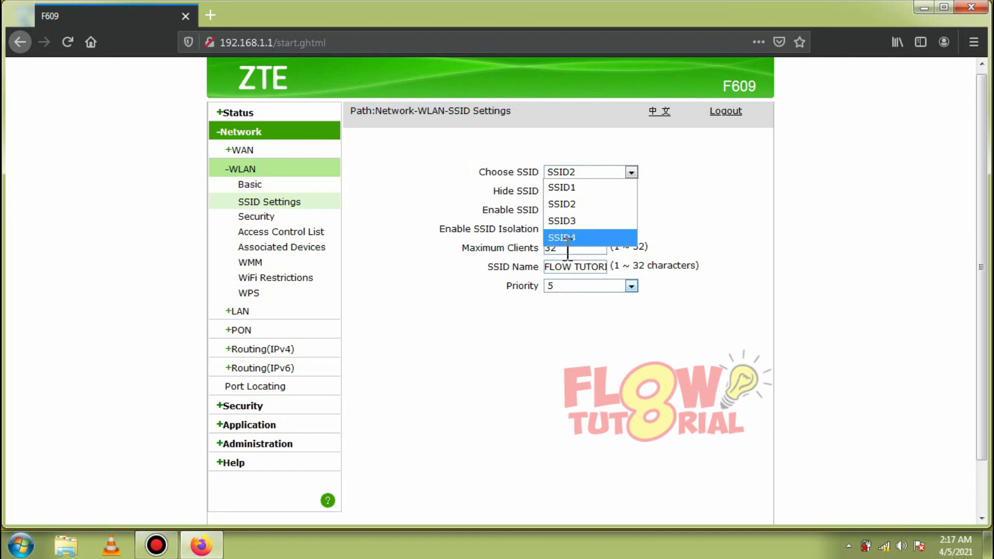
click(545, 322)
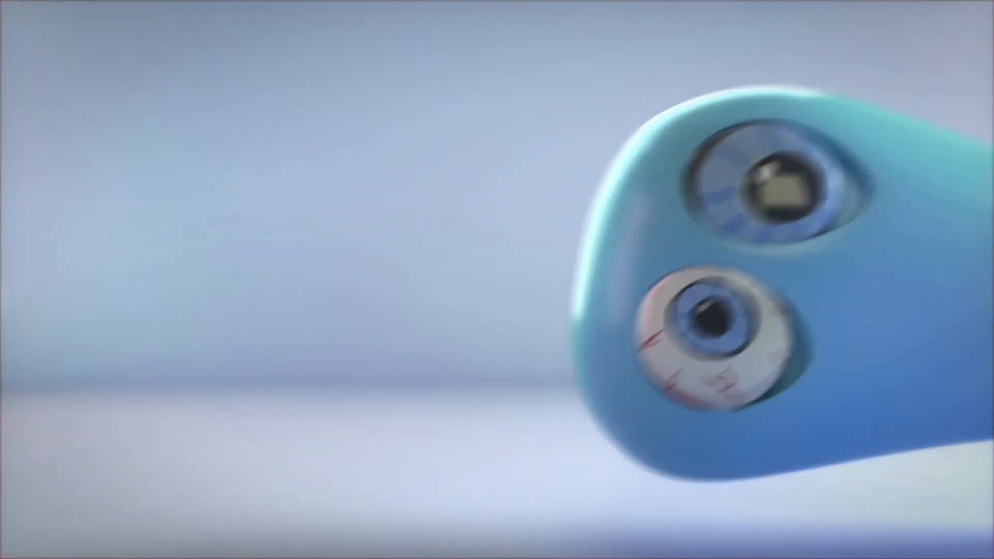